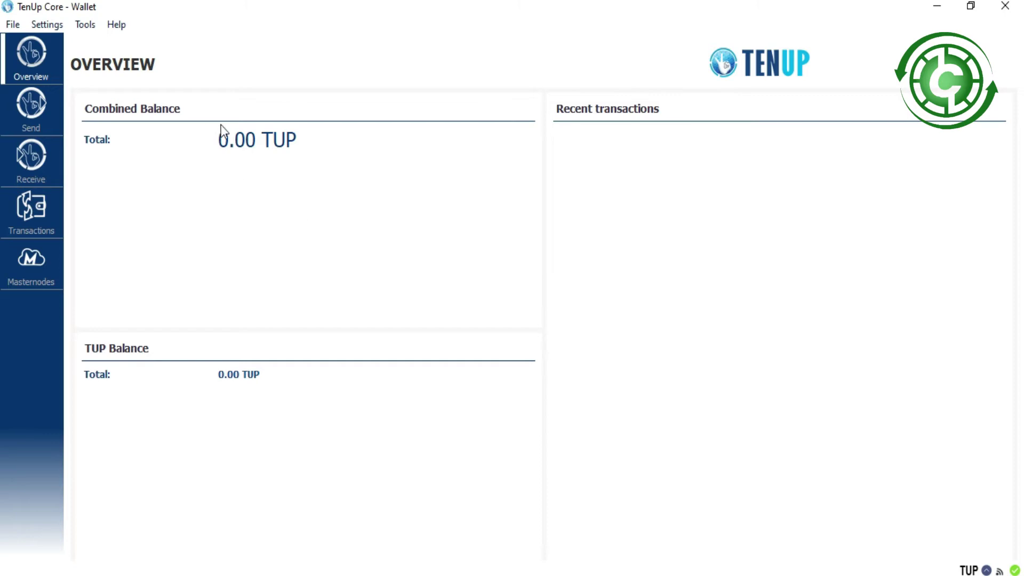
Highlight the 0.00 TUP combined balance and bring up the Tools menu.
{"action": "left_click", "coordinate": [220, 140]}
{"action": "left_click_drag", "start_coordinate": [220, 140], "coordinate": [324, 139]}
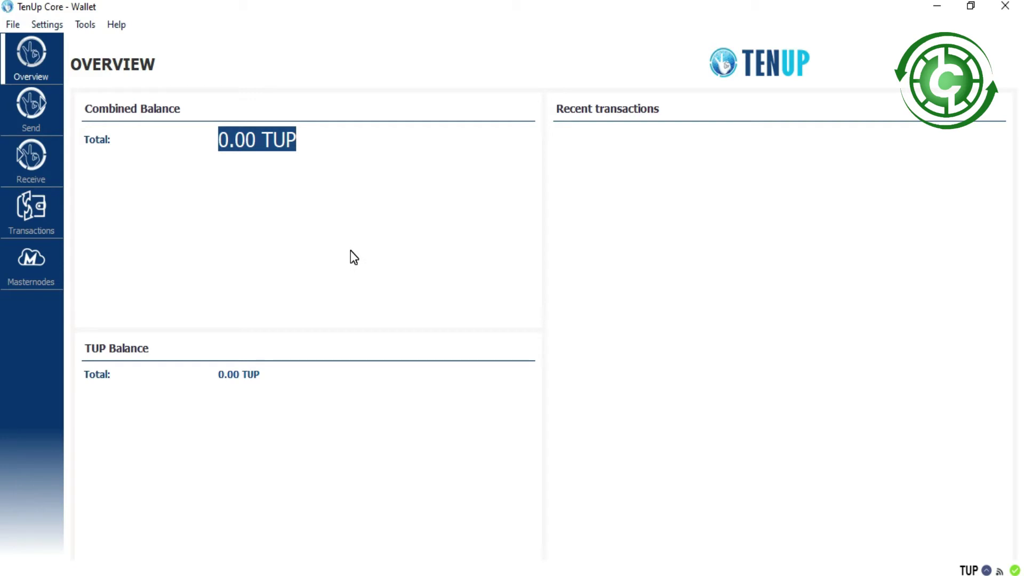
{"action": "left_click", "coordinate": [339, 225]}
{"action": "left_click", "coordinate": [88, 27]}
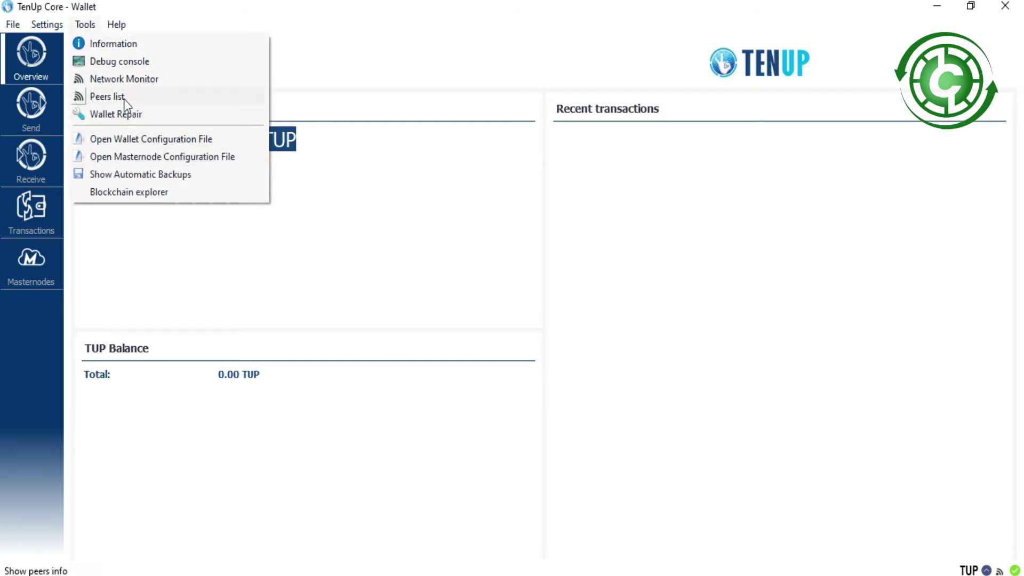
Choose MultiSend from the Settings menu.
{"action": "mouse_move", "coordinate": [58, 24]}
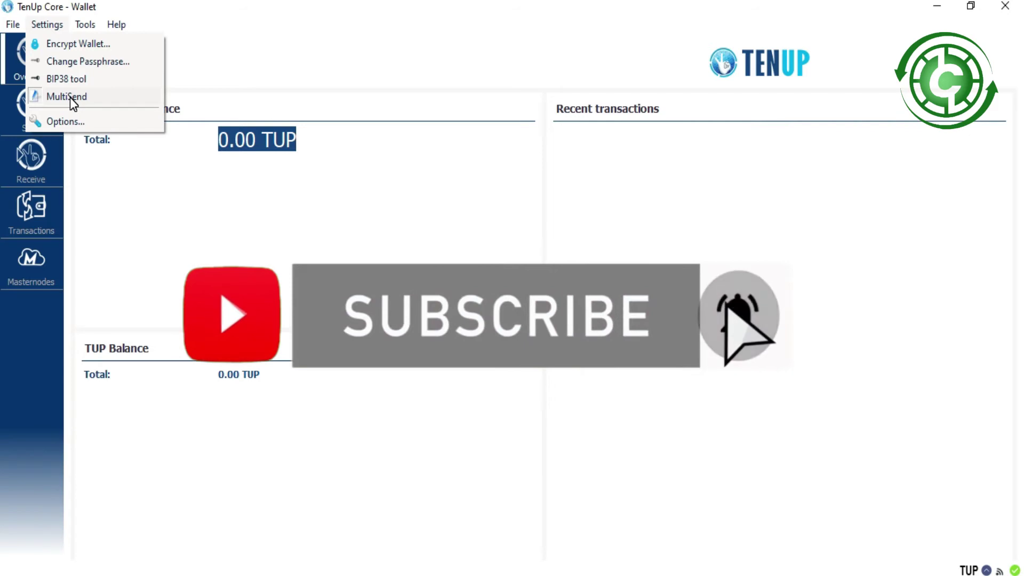
{"action": "left_click", "coordinate": [70, 97]}
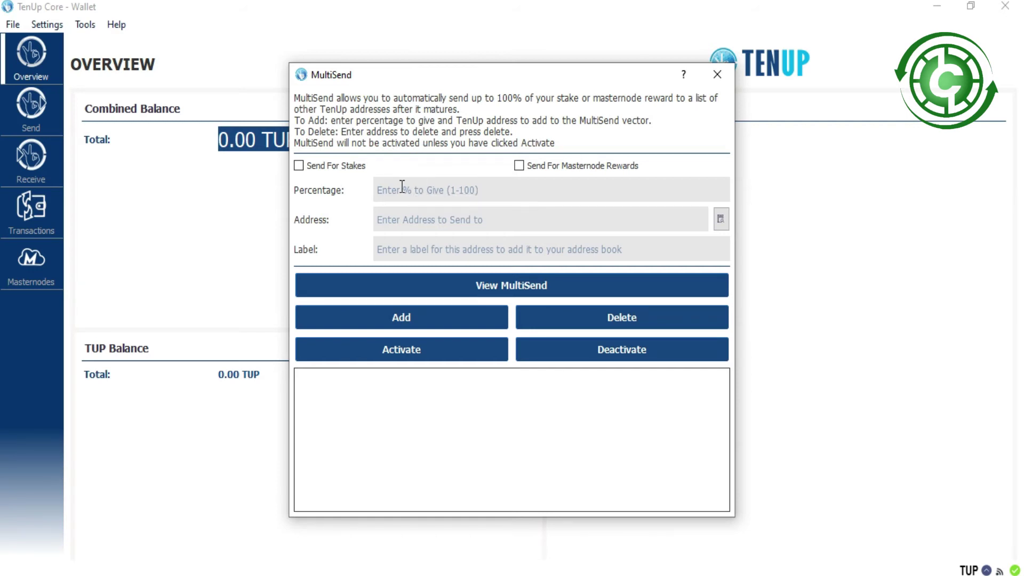
Enable Send For Stakes with masternode rewards left off, then go to the Receive page.
{"action": "left_click", "coordinate": [299, 166]}
{"action": "left_click", "coordinate": [521, 166]}
{"action": "left_click", "coordinate": [518, 166]}
{"action": "left_click", "coordinate": [412, 221]}
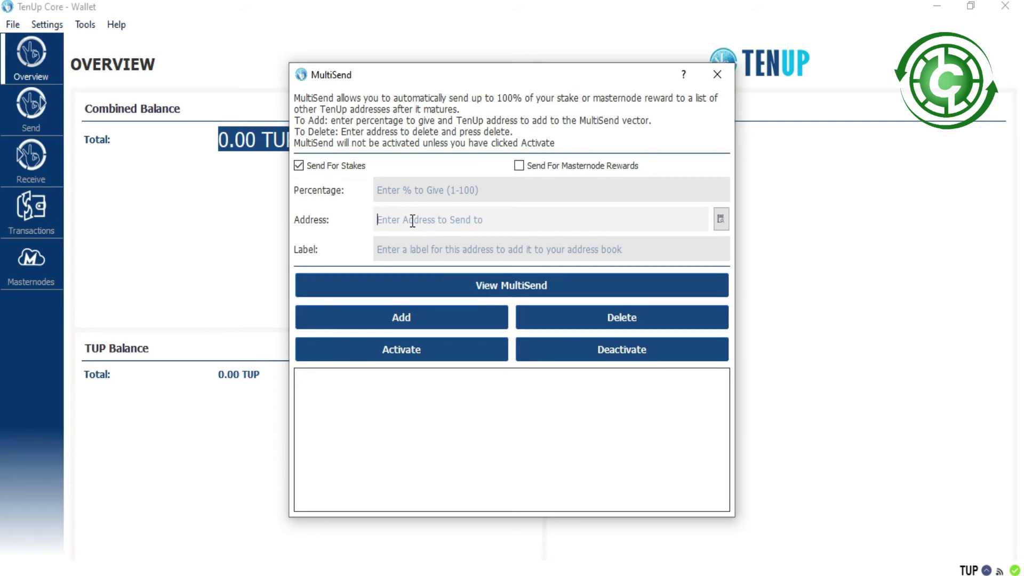
{"action": "left_click", "coordinate": [31, 158]}
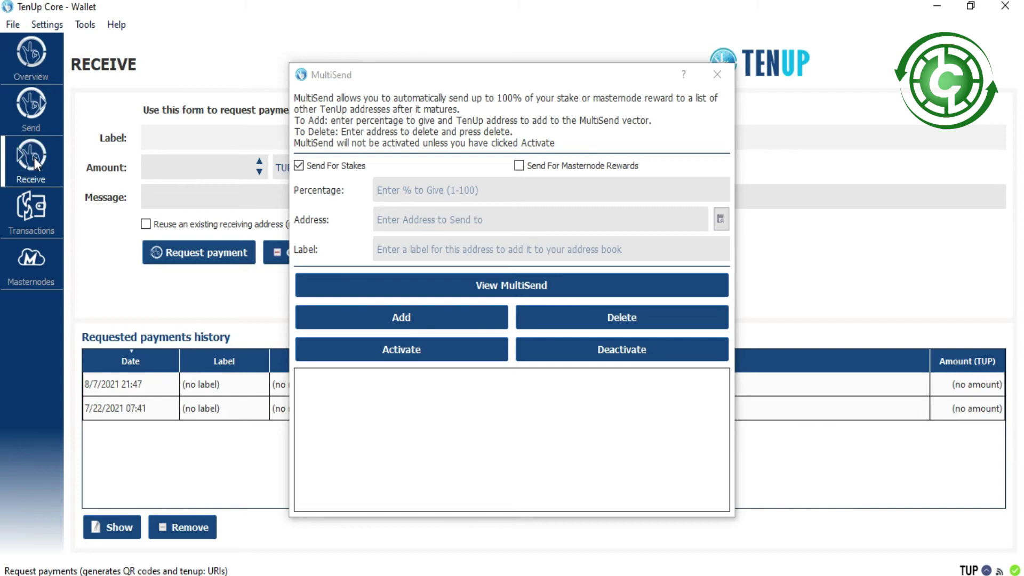
Paste the first history row's receiving address as the MultiSend recipient, labelled 'Stakes earning'.
{"action": "double_click", "coordinate": [199, 386]}
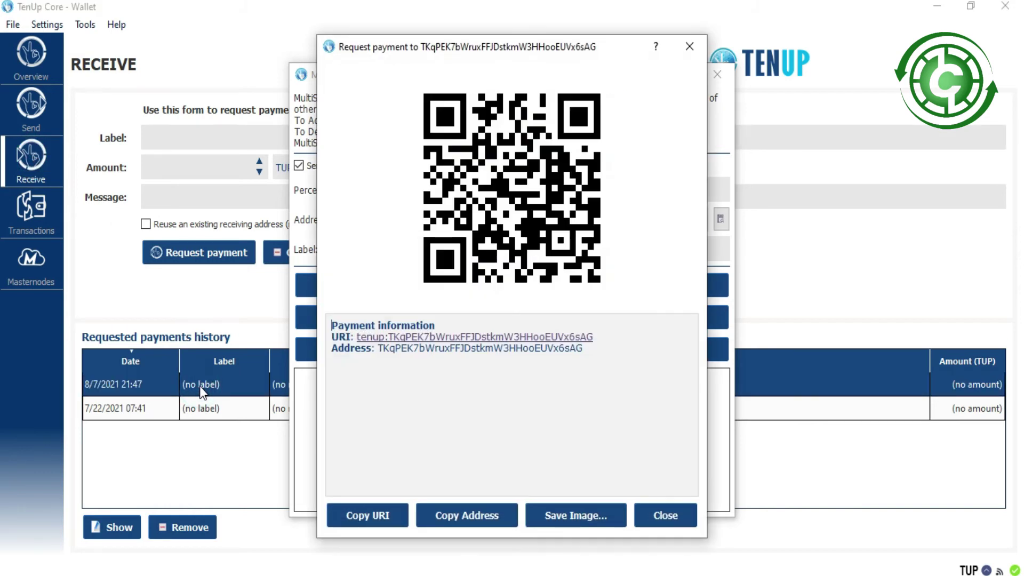
{"action": "left_click", "coordinate": [485, 526]}
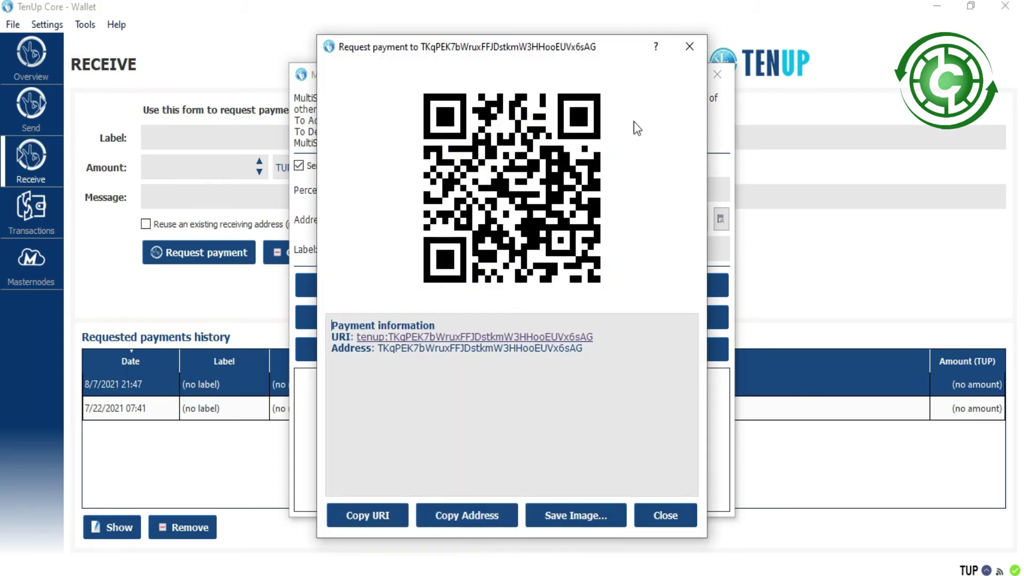
{"action": "left_click", "coordinate": [688, 45]}
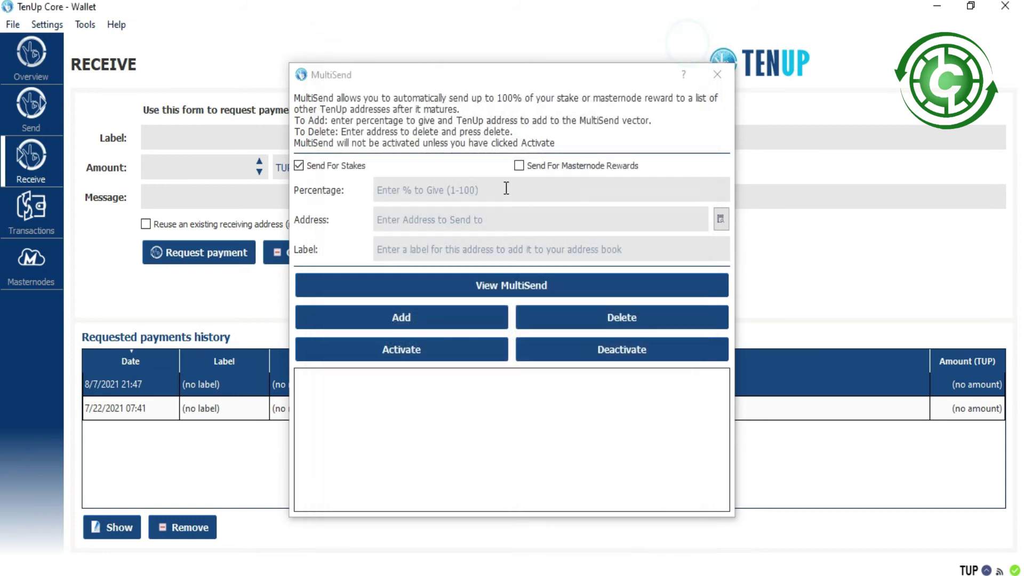
{"action": "left_click", "coordinate": [467, 225]}
{"action": "type", "text": "TKqPEK7bWruxFFJDstkmW3HHooEUVx6sAG"}
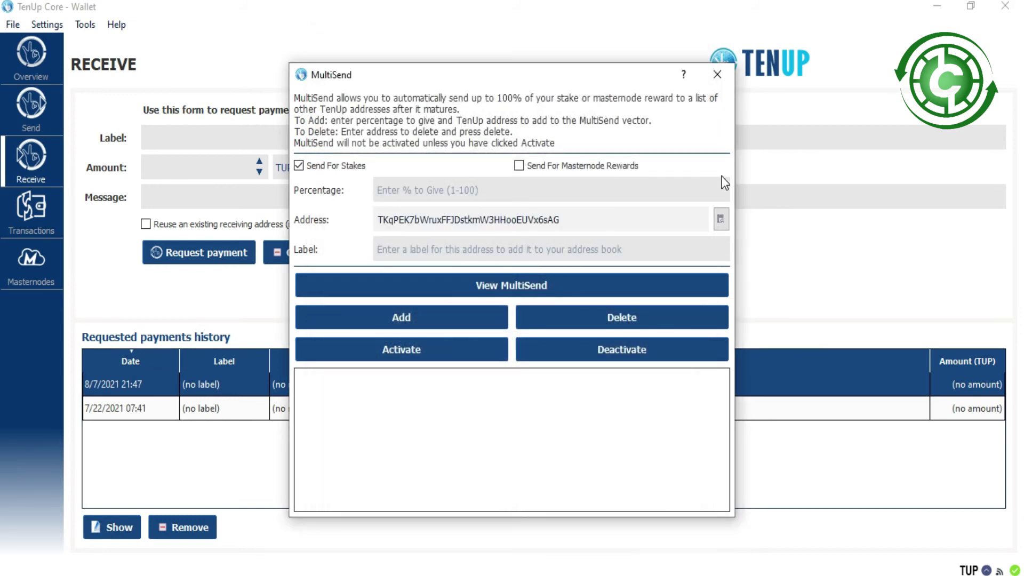
{"action": "left_click", "coordinate": [582, 243]}
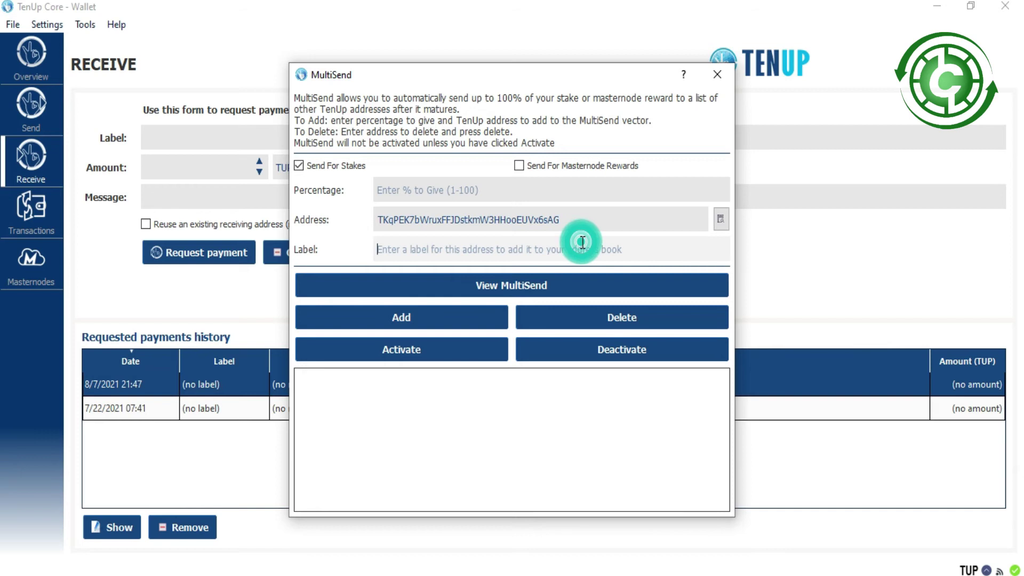
{"action": "type", "text": "St"}
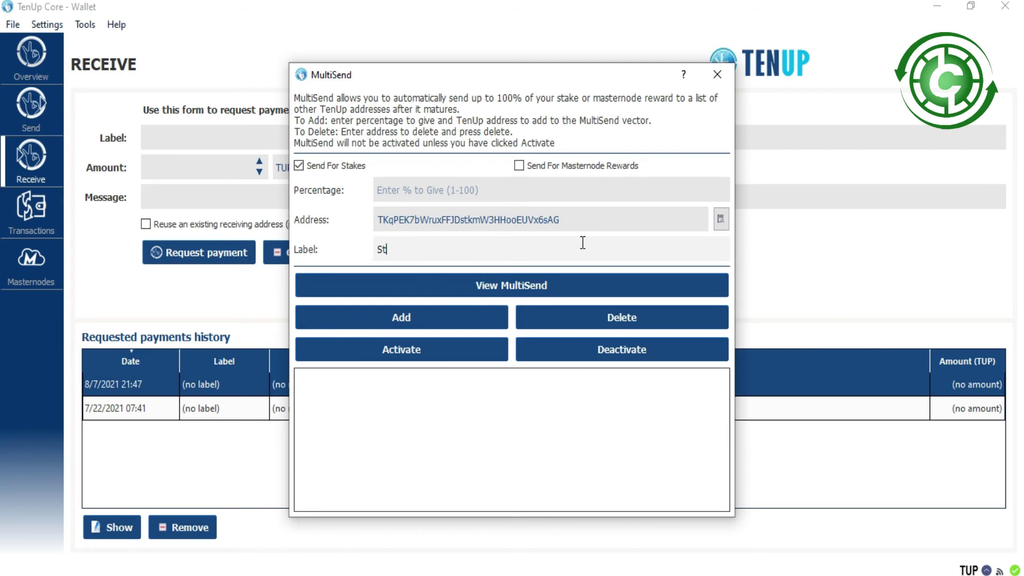
{"action": "type", "text": "akes earning"}
Add the 'Stakes earning' address at 10%, then open the second receiving address's payment request.
{"action": "left_click", "coordinate": [388, 320]}
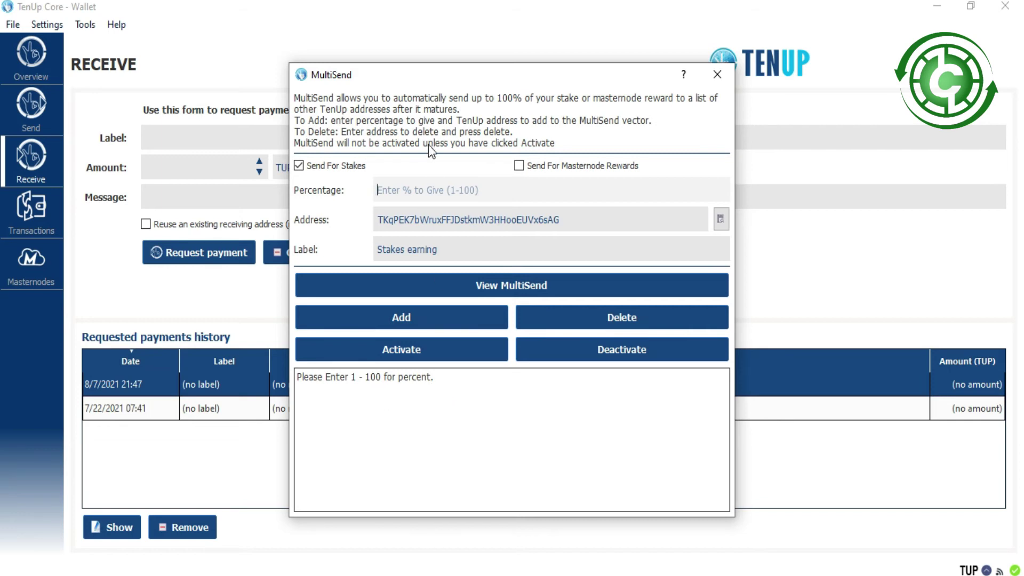
{"action": "left_click", "coordinate": [423, 187]}
{"action": "type", "text": "10"}
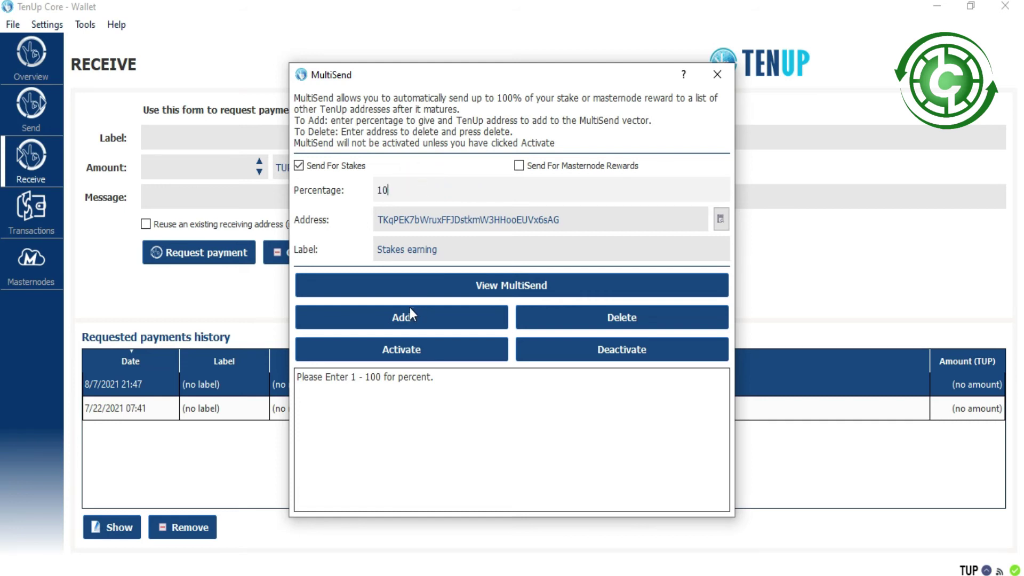
{"action": "left_click", "coordinate": [397, 313]}
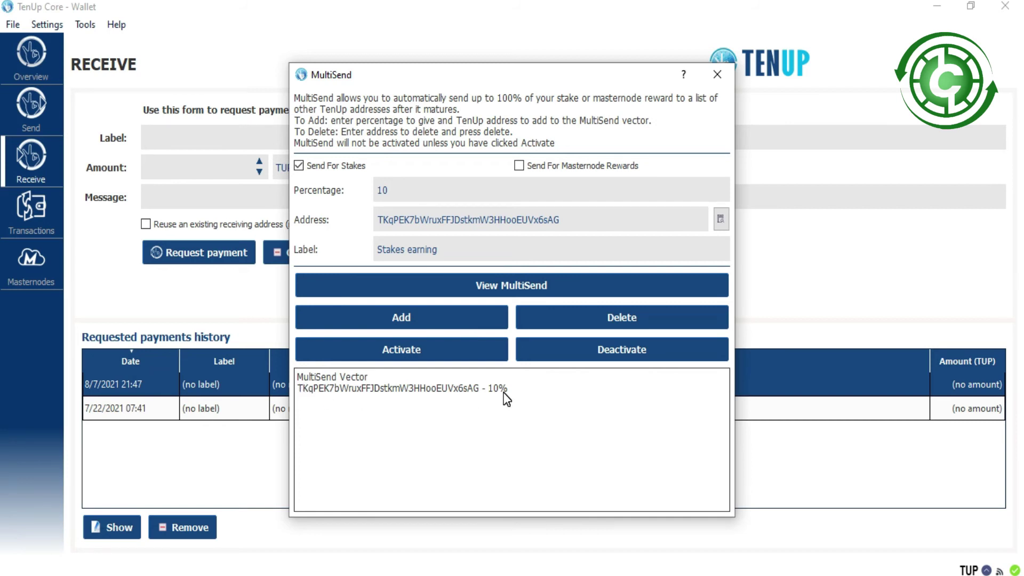
{"action": "double_click", "coordinate": [213, 409]}
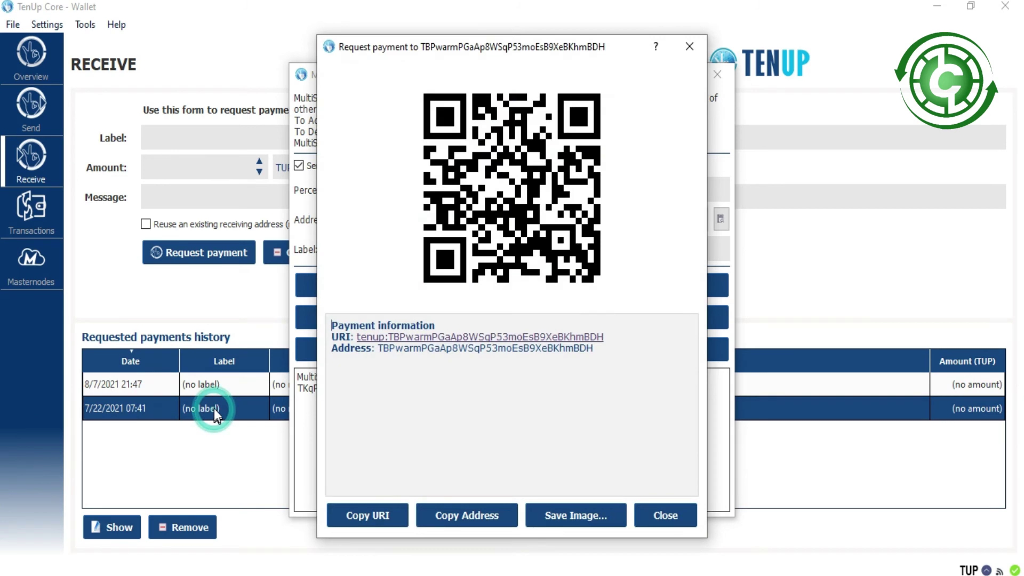
Replace the recipient with the 7/22/2021 request's address and add it at 90%.
{"action": "left_click", "coordinate": [453, 523]}
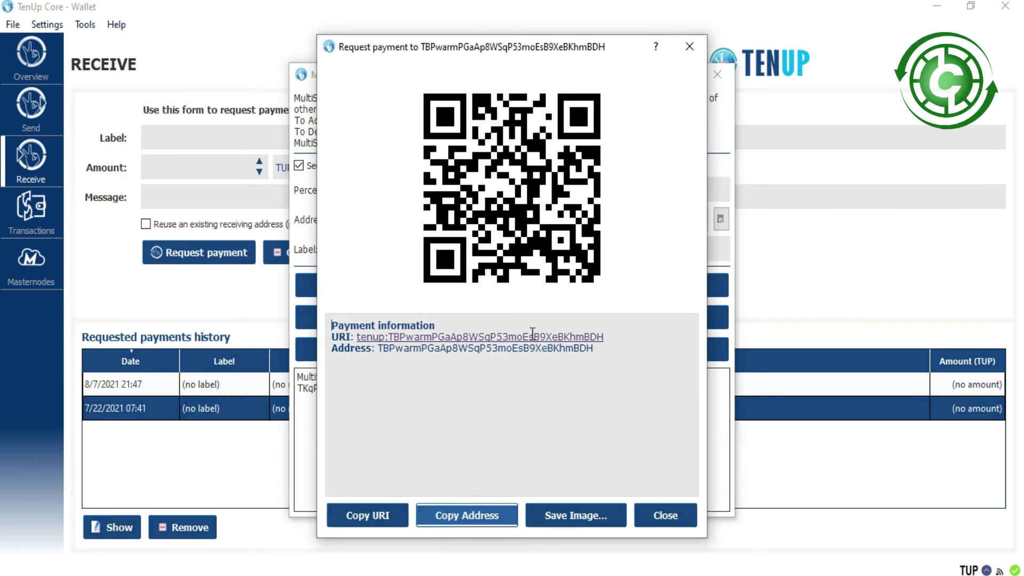
{"action": "left_click", "coordinate": [682, 54]}
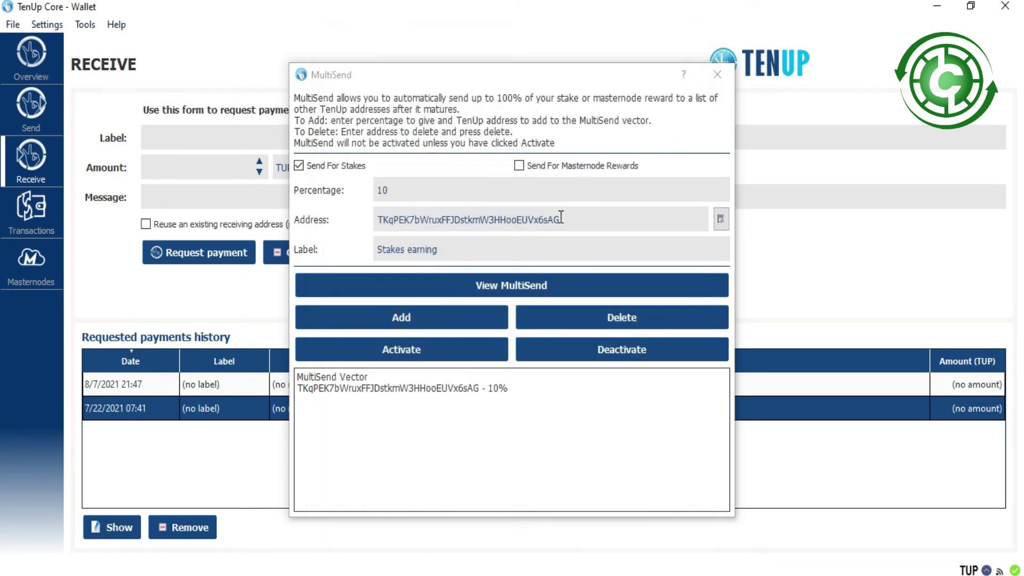
{"action": "left_click_drag", "start_coordinate": [568, 220], "coordinate": [338, 222]}
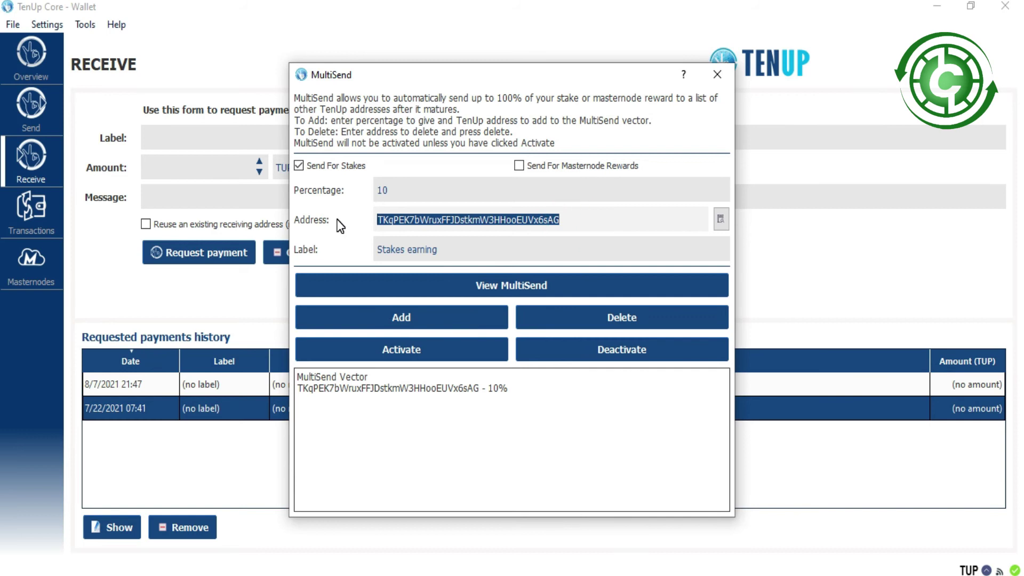
{"action": "type", "text": "TBPwarmPGaAp8WSqP53moEsB9XeBKhmBDH"}
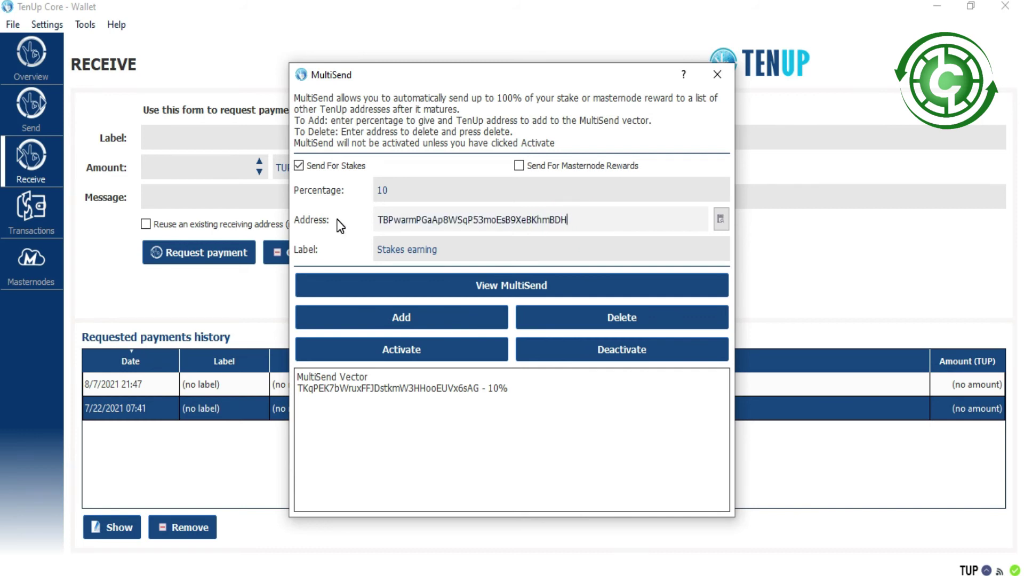
{"action": "double_click", "coordinate": [417, 194]}
{"action": "type", "text": "90"}
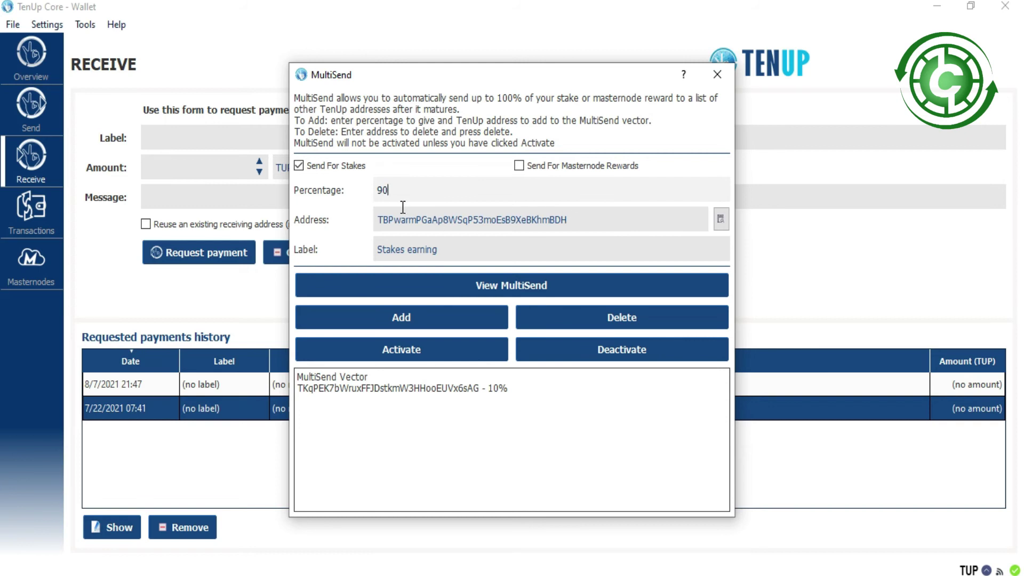
{"action": "left_click", "coordinate": [382, 320]}
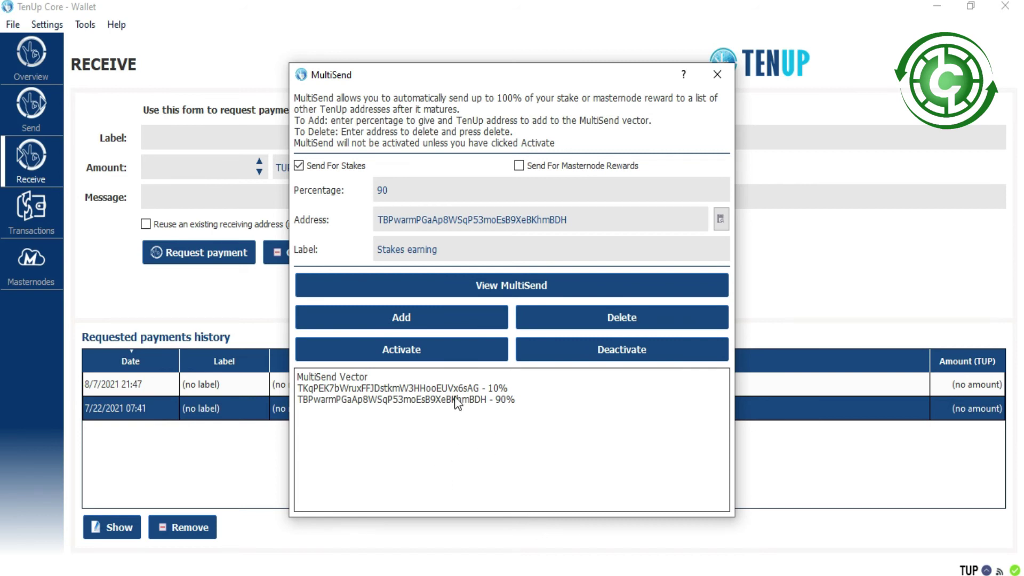
Delete and re-add the 90% entry, re-enable Send For Stakes, and retry adding it.
{"action": "left_click", "coordinate": [621, 317]}
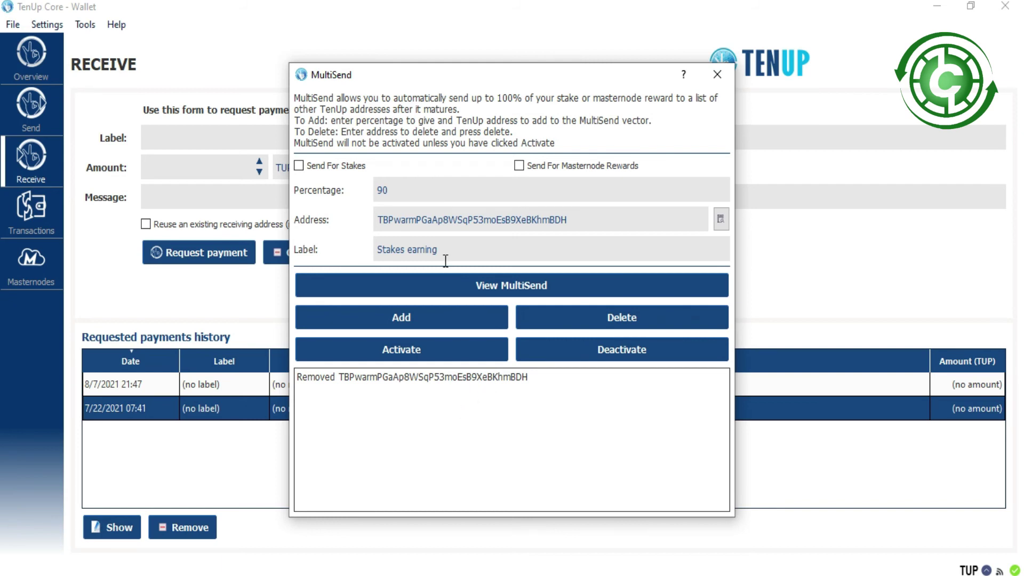
{"action": "left_click", "coordinate": [415, 317]}
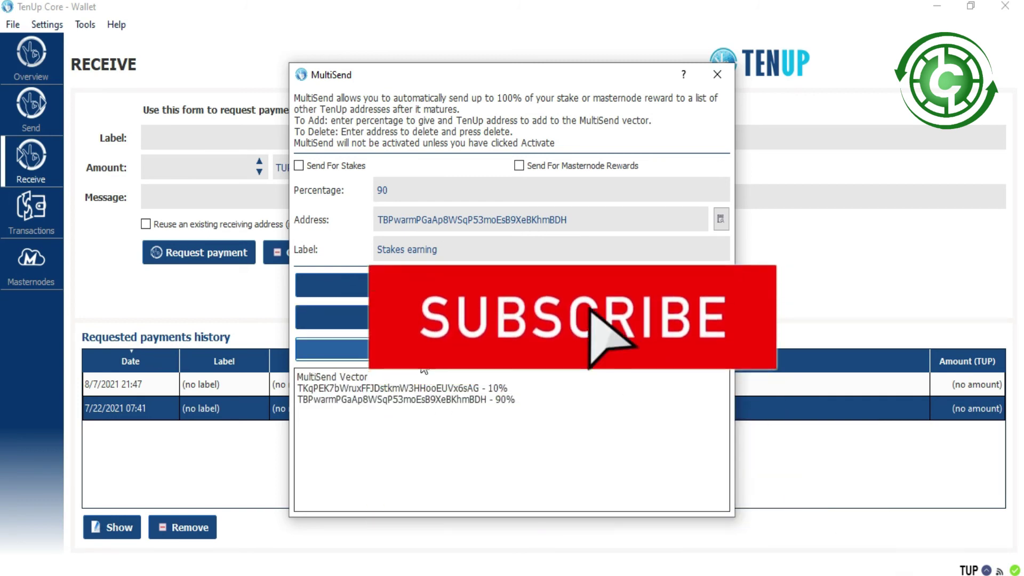
{"action": "left_click", "coordinate": [418, 350]}
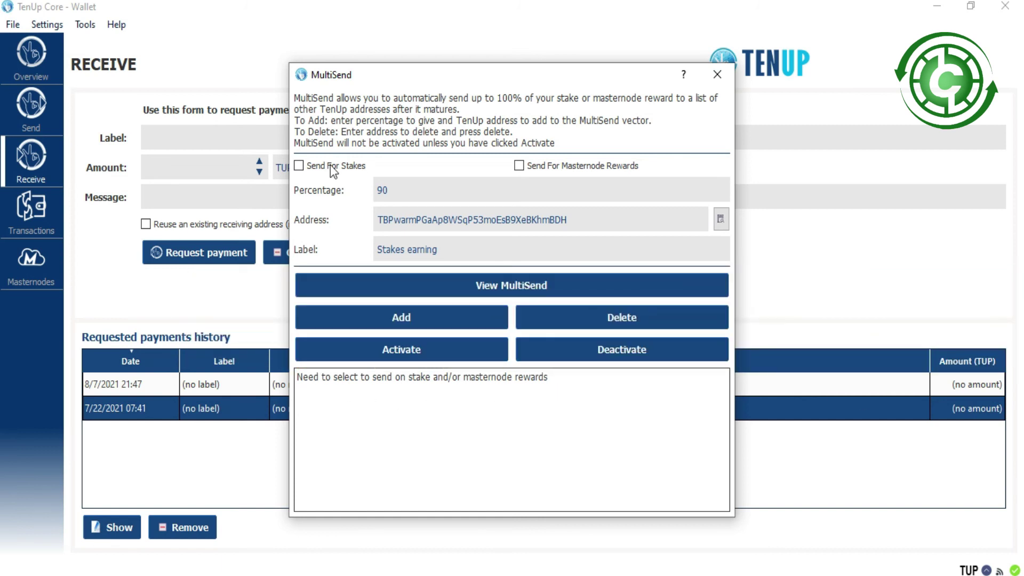
{"action": "left_click", "coordinate": [299, 166]}
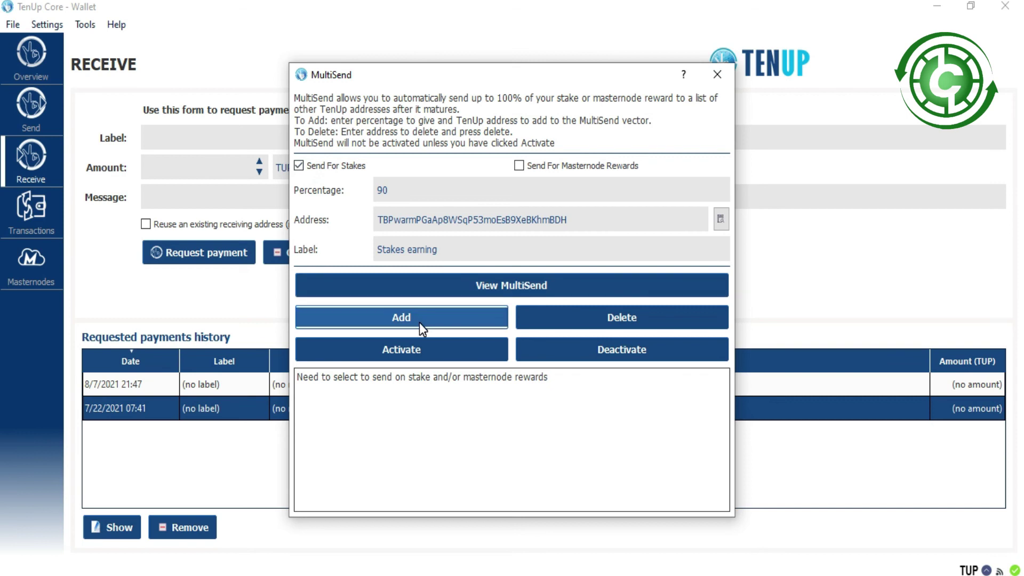
{"action": "left_click", "coordinate": [433, 319]}
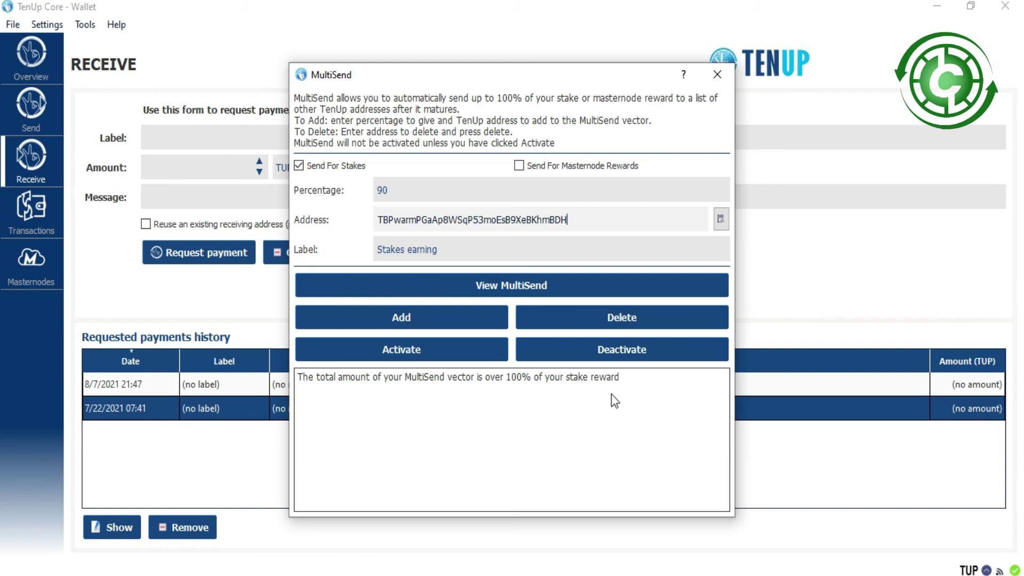
Activate MultiSend, deactivate it again, and close the MultiSend window.
{"action": "left_click", "coordinate": [412, 313]}
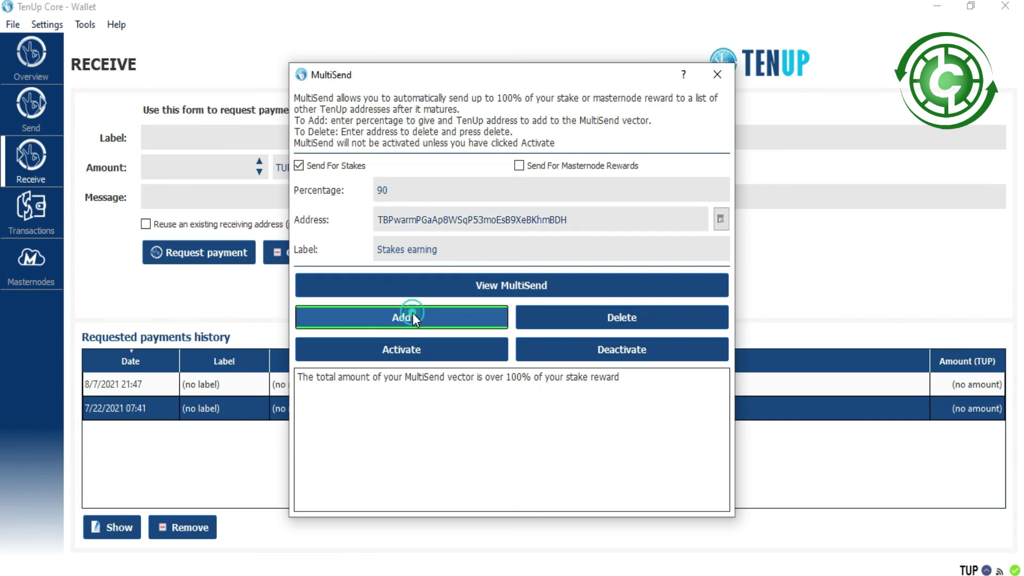
{"action": "left_click", "coordinate": [413, 348]}
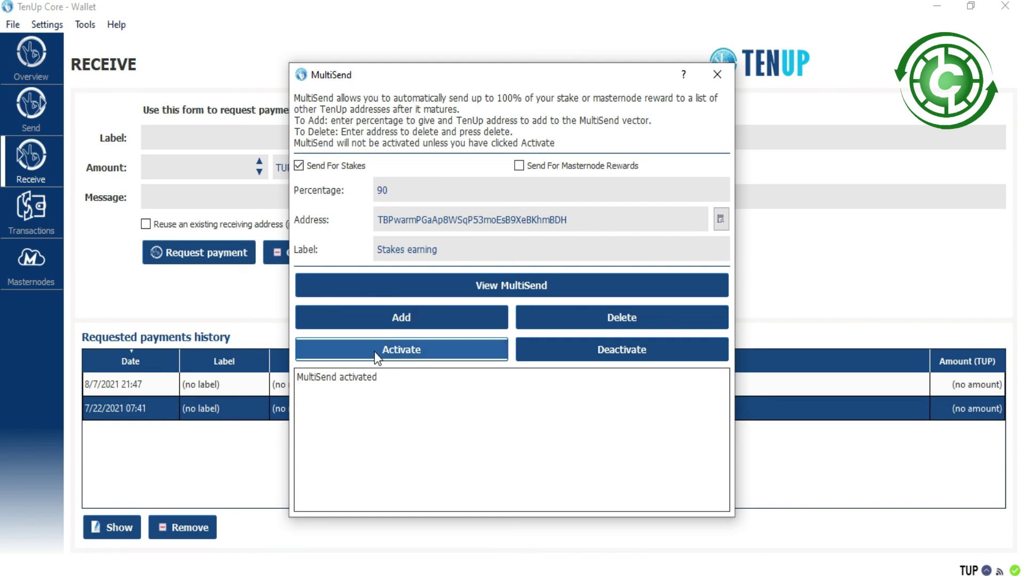
{"action": "left_click", "coordinate": [605, 355]}
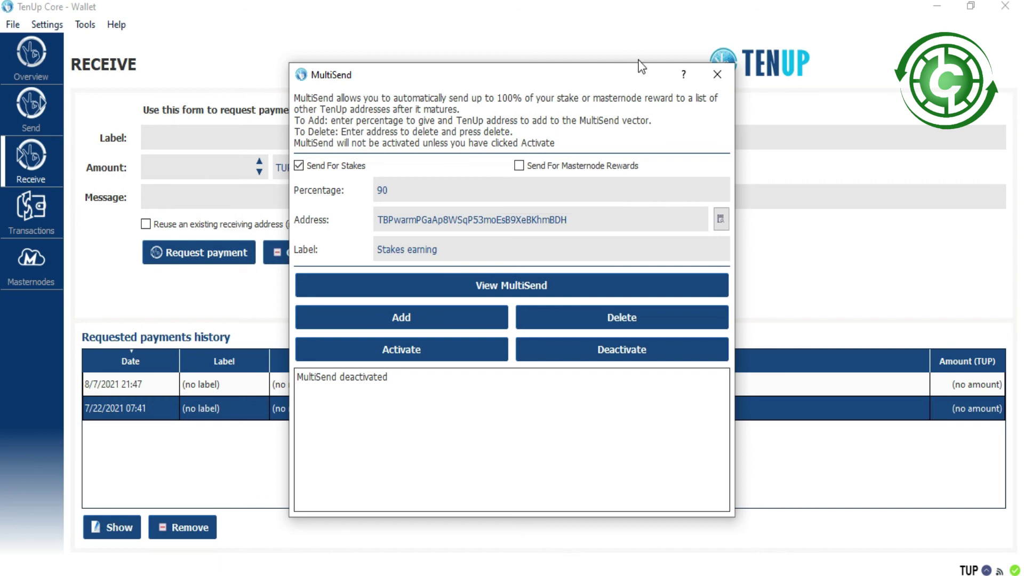
{"action": "left_click", "coordinate": [716, 74]}
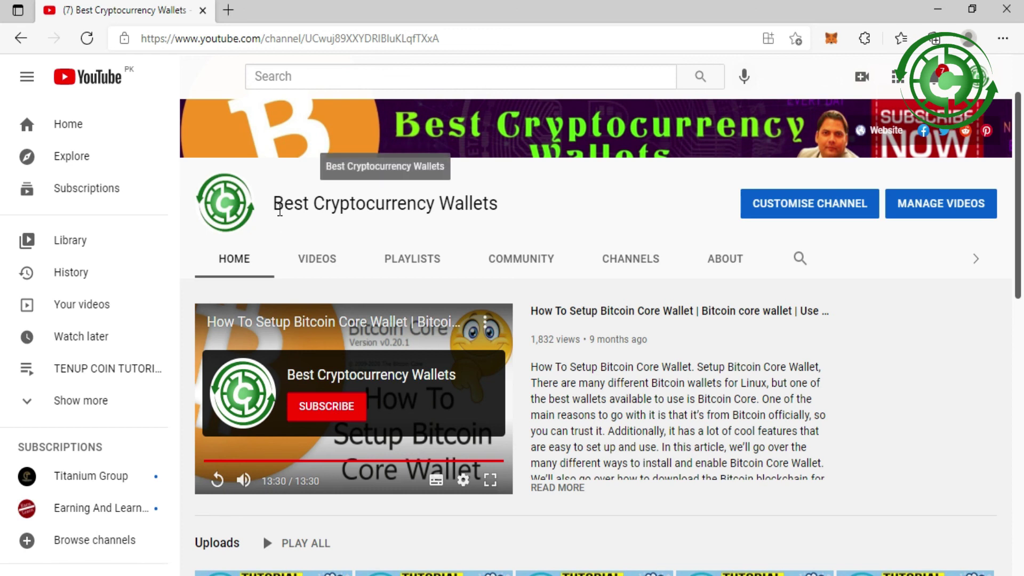
Highlight the channel name 'Best Cryptocurrency Wallets' on the YouTube page.
{"action": "left_click_drag", "start_coordinate": [273, 205], "coordinate": [501, 204]}
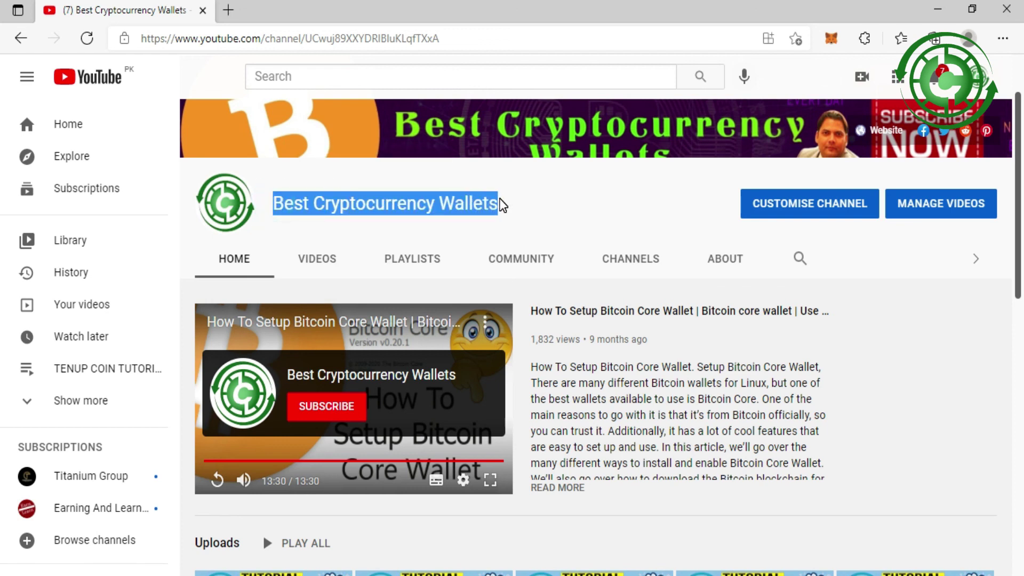